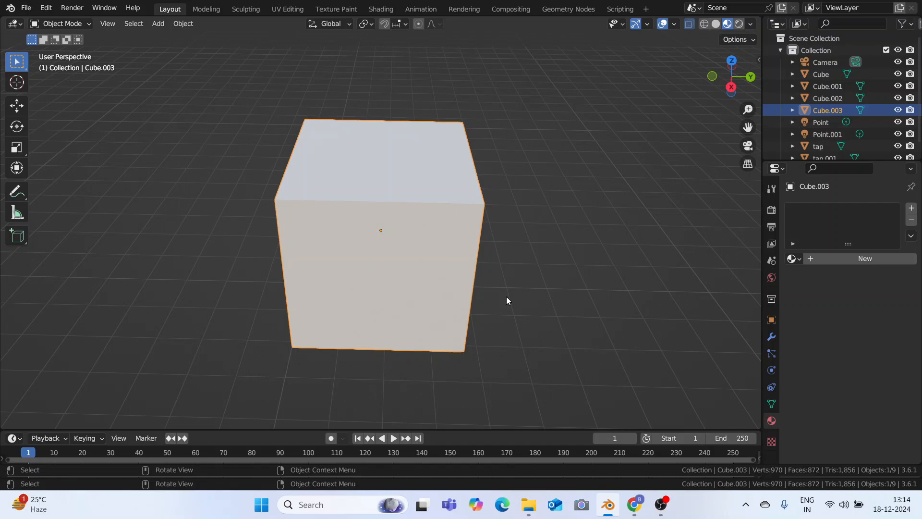
# Split the 3D viewport vertically at about a third of its width and turn the larger area into a Shader Editor
pyautogui.moveTo(504, 290); pyautogui.dragTo(520, 262, button='middle')
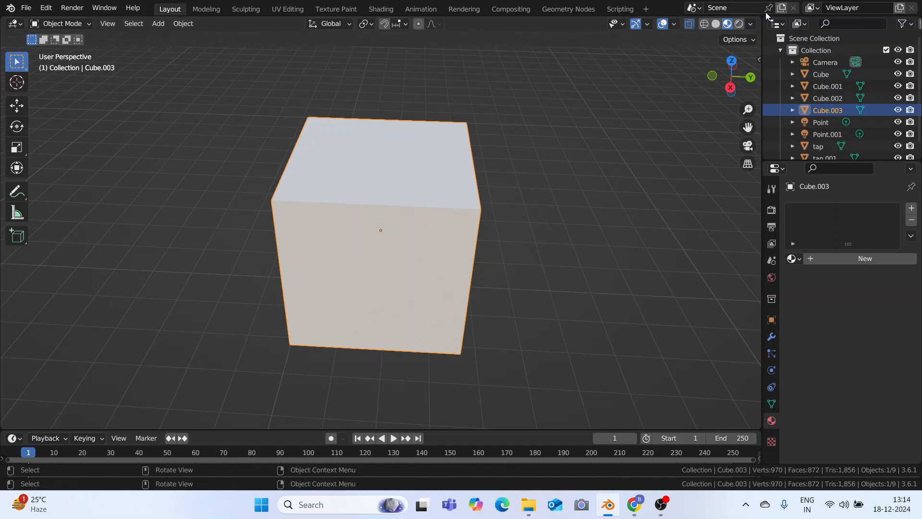
pyautogui.moveTo(760, 18); pyautogui.dragTo(261, 31)
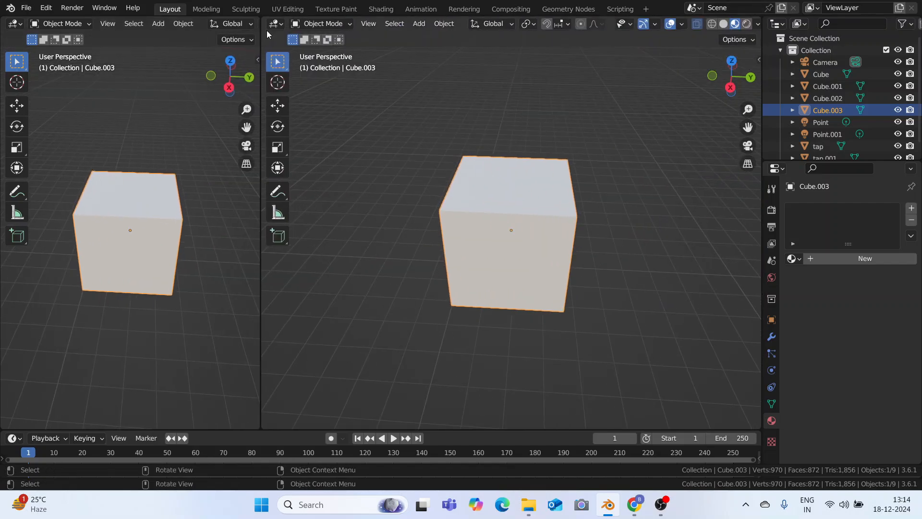
pyautogui.click(275, 24)
pyautogui.moveTo(295, 27)
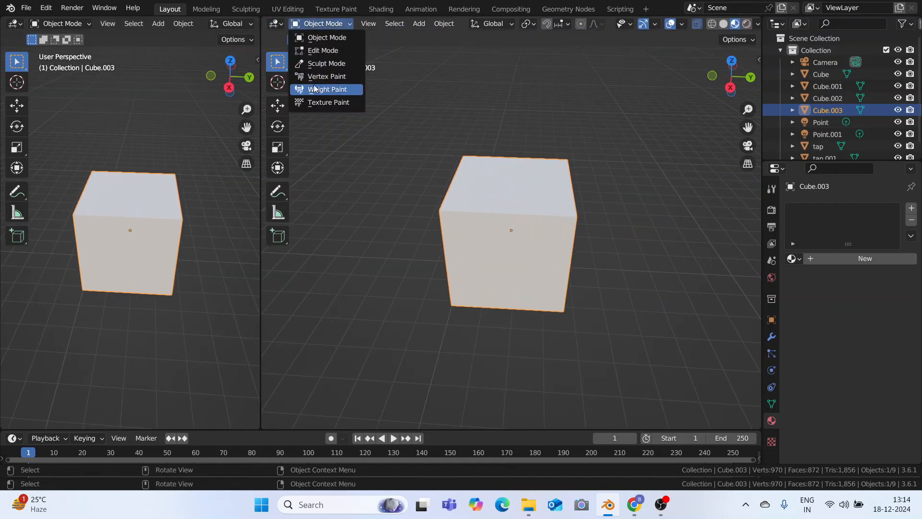
pyautogui.click(277, 24)
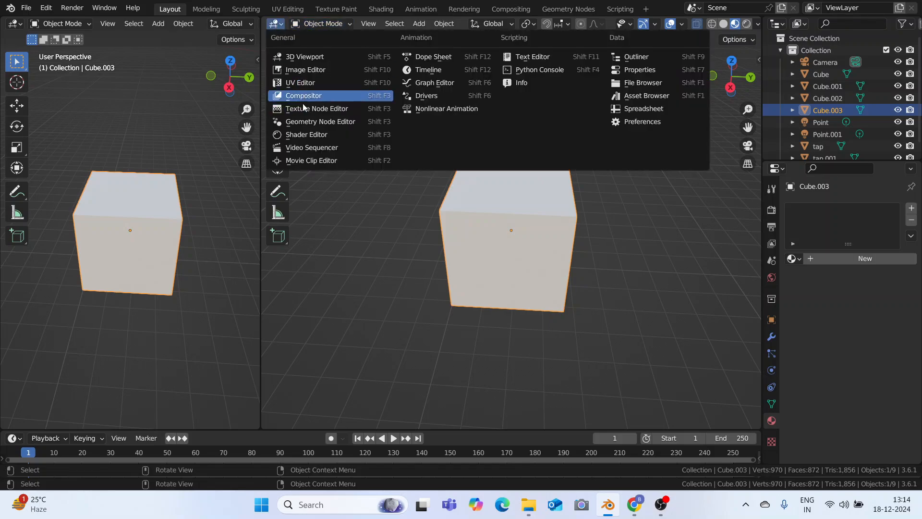
pyautogui.click(304, 134)
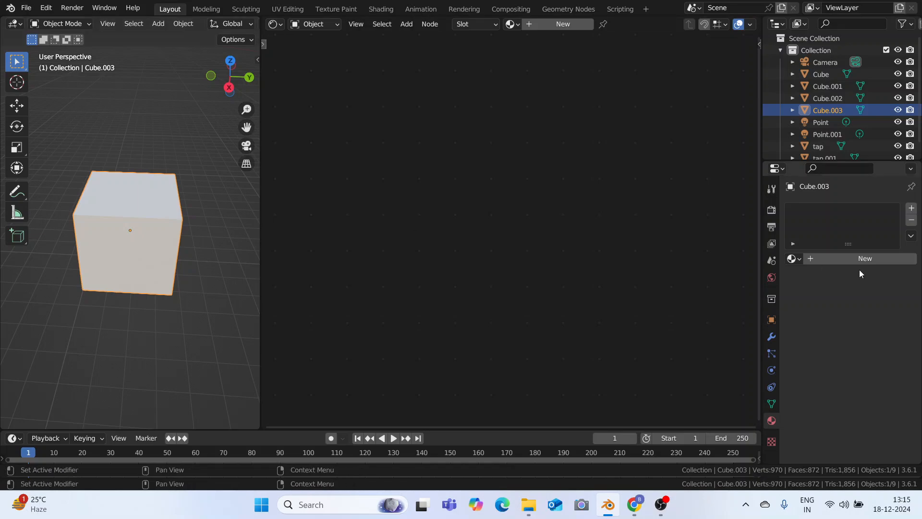
# Create a new material on the cube and move its Principled BSDF and Material Output nodes far apart
pyautogui.click(826, 260)
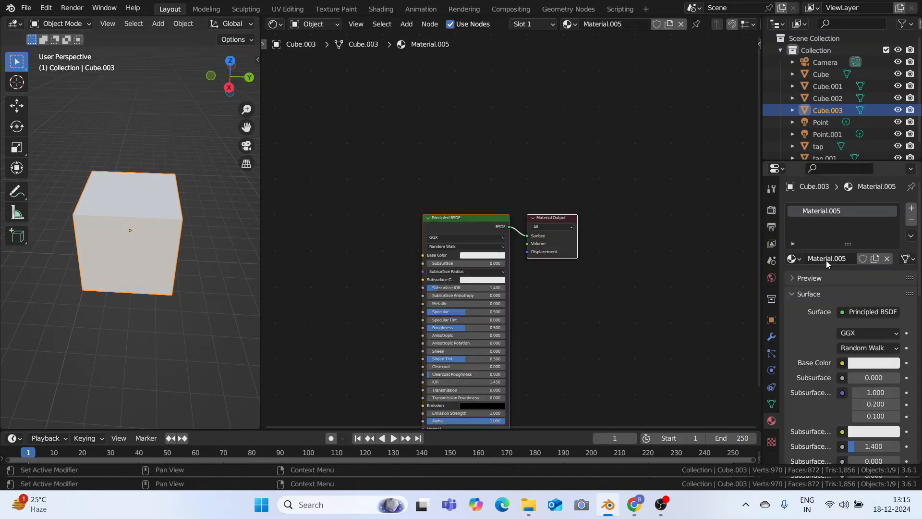
pyautogui.moveTo(636, 298); pyautogui.dragTo(602, 242, button='middle')
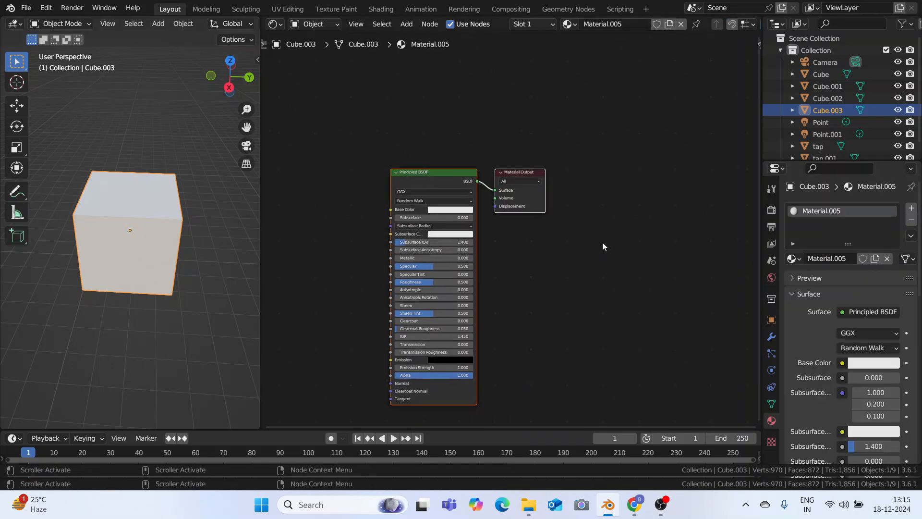
pyautogui.click(516, 172)
pyautogui.click(436, 171)
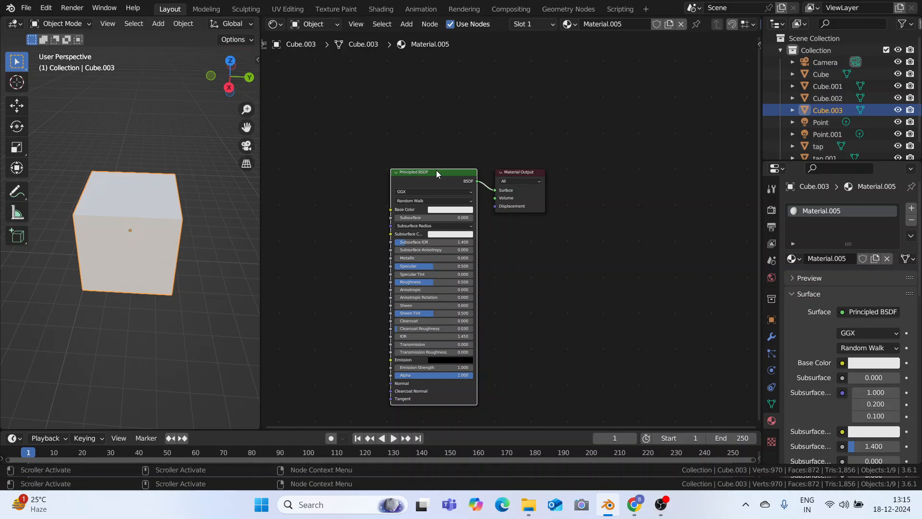
pyautogui.moveTo(513, 172); pyautogui.dragTo(714, 83)
pyautogui.moveTo(444, 173); pyautogui.dragTo(368, 206)
# Add a second Principled BSDF node above the existing one in the cube's material
pyautogui.moveTo(603, 165); pyautogui.dragTo(590, 333, button='middle')
pyautogui.hotkey('shift', 'a')
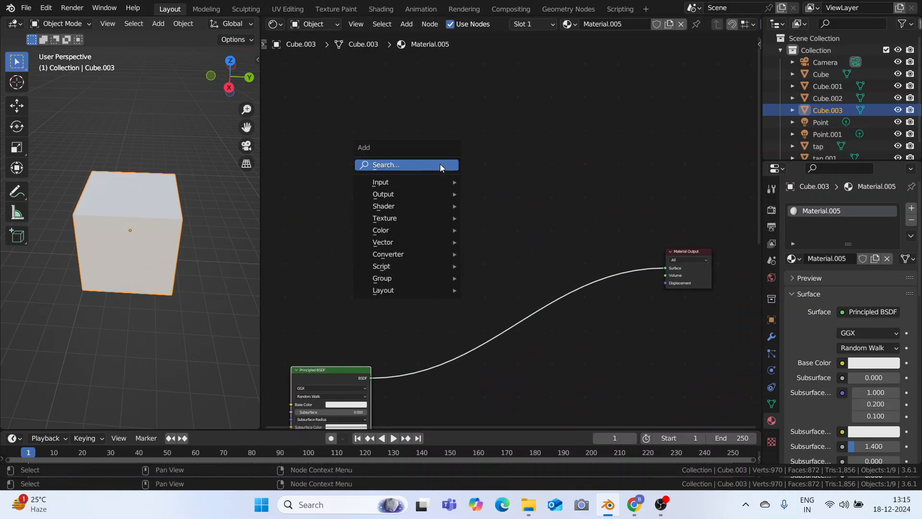
pyautogui.click(440, 165)
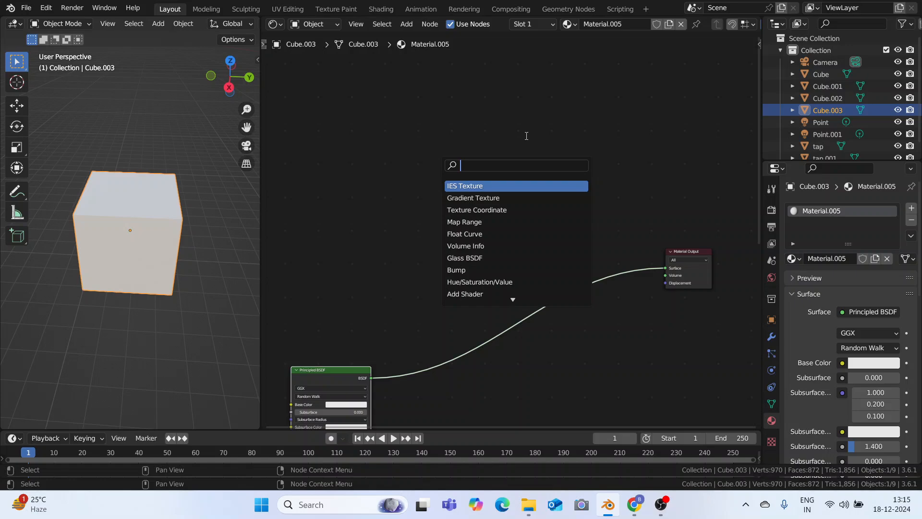
pyautogui.write('princip')
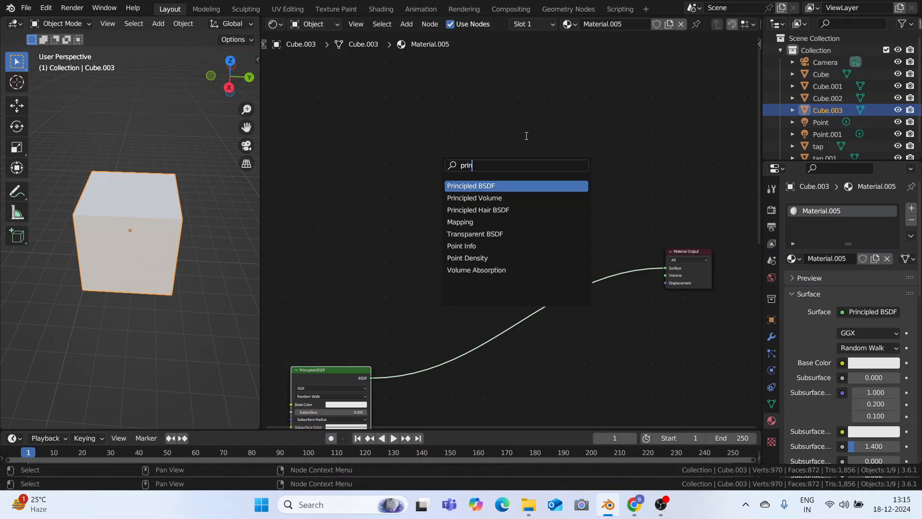
pyautogui.click(510, 186)
pyautogui.click(382, 135)
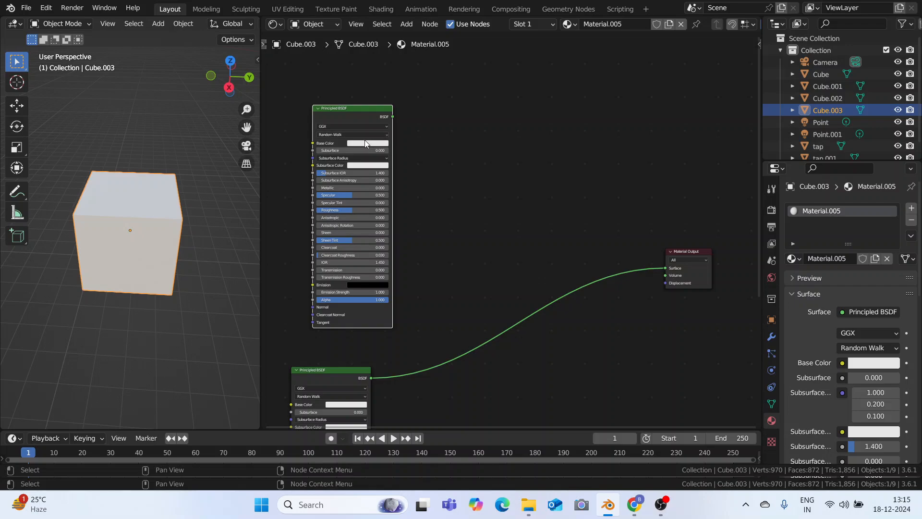
# Set the base color of the upper Principled BSDF node to a saturated blue
pyautogui.click(363, 143)
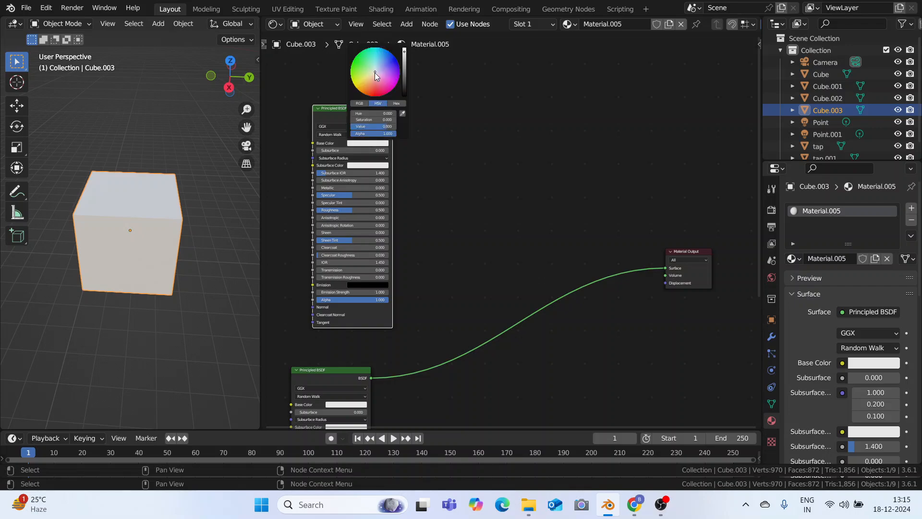
pyautogui.moveTo(374, 73); pyautogui.dragTo(395, 60)
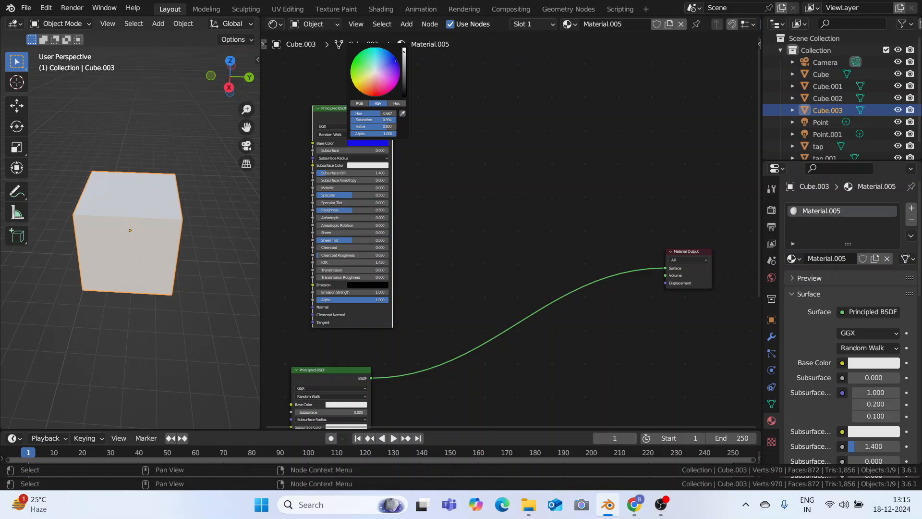
pyautogui.moveTo(396, 60); pyautogui.dragTo(397, 61)
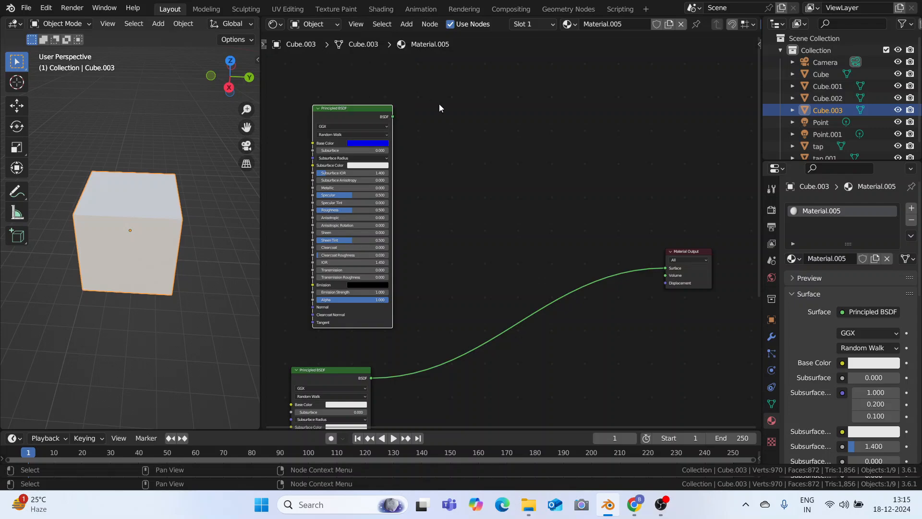
# Insert a Mix Shader before the Material Output and connect the blue Principled BSDF to its second Shader input
pyautogui.hotkey('shift', 'a')
pyautogui.click(469, 185)
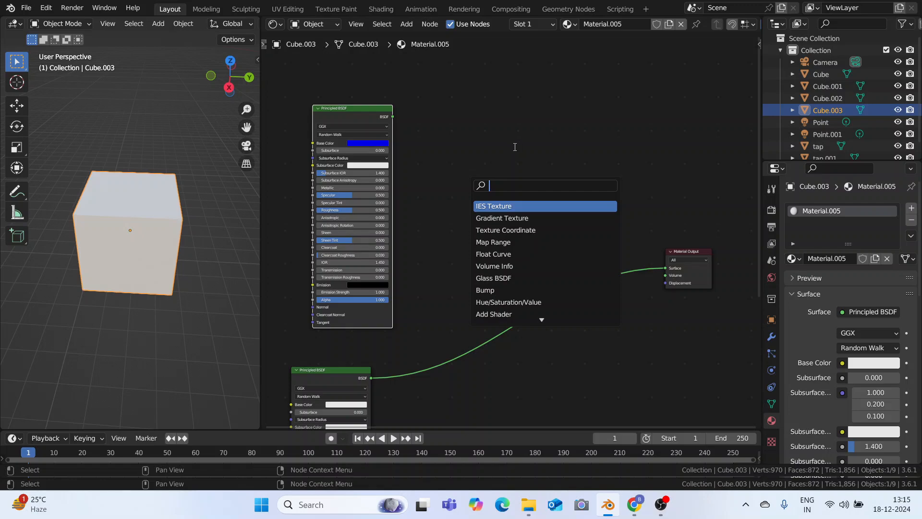
pyautogui.write('mix')
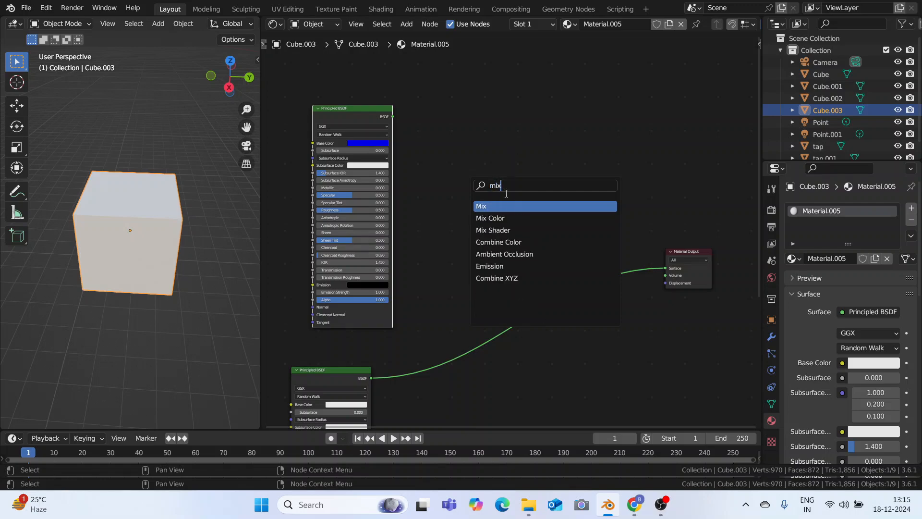
pyautogui.click(502, 229)
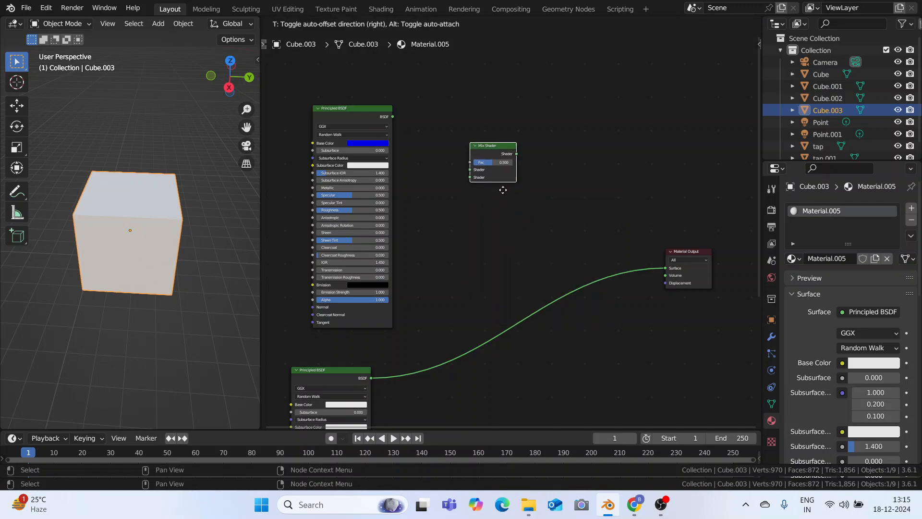
pyautogui.click(610, 298)
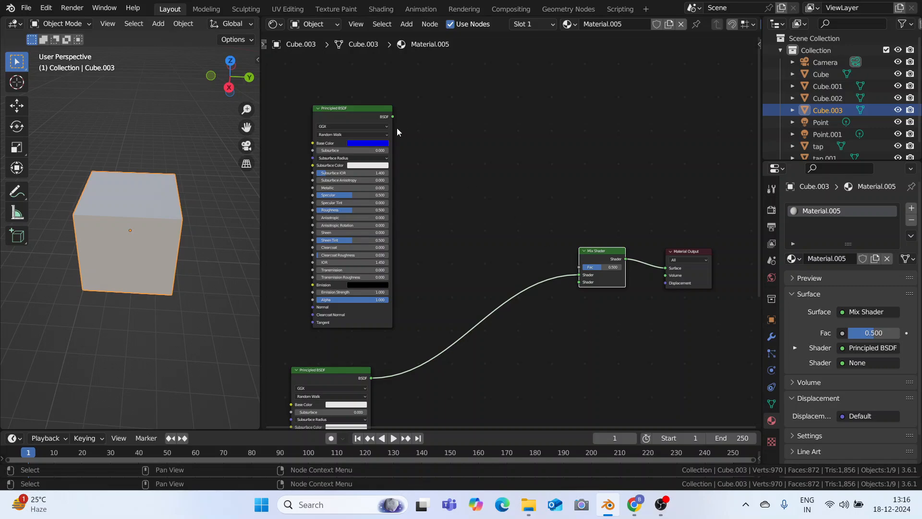
pyautogui.moveTo(392, 117); pyautogui.dragTo(580, 282)
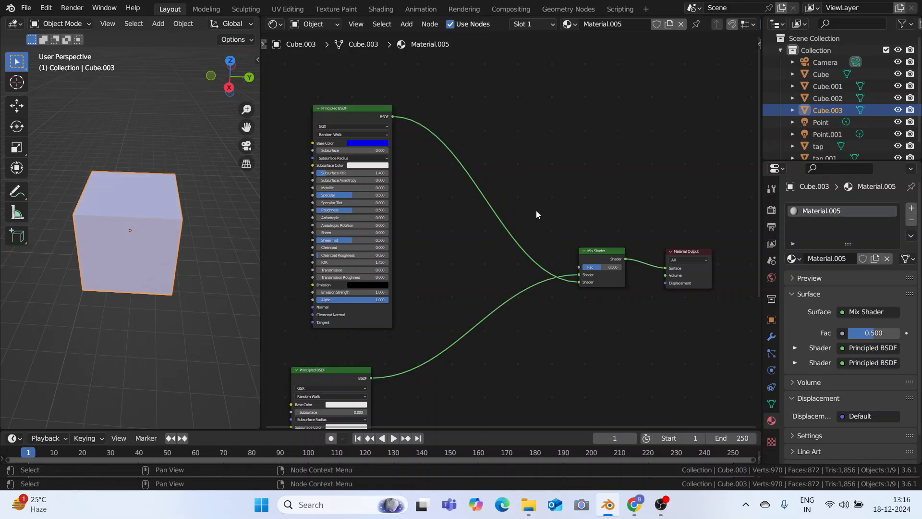
# Add an Image Texture node above the Mix Shader and connect its Color output to the Mix Shader's Fac input
pyautogui.hotkey('shift', 'a')
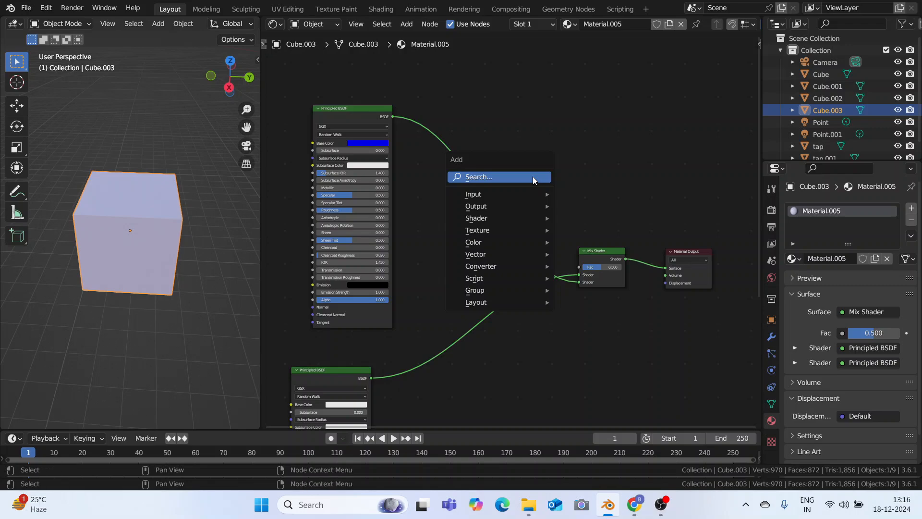
pyautogui.click(532, 177)
pyautogui.write('image')
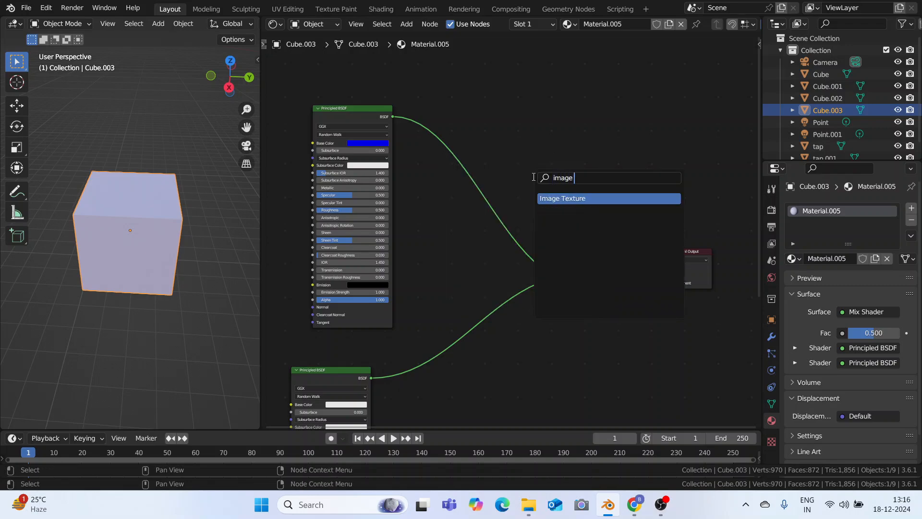
pyautogui.click(550, 198)
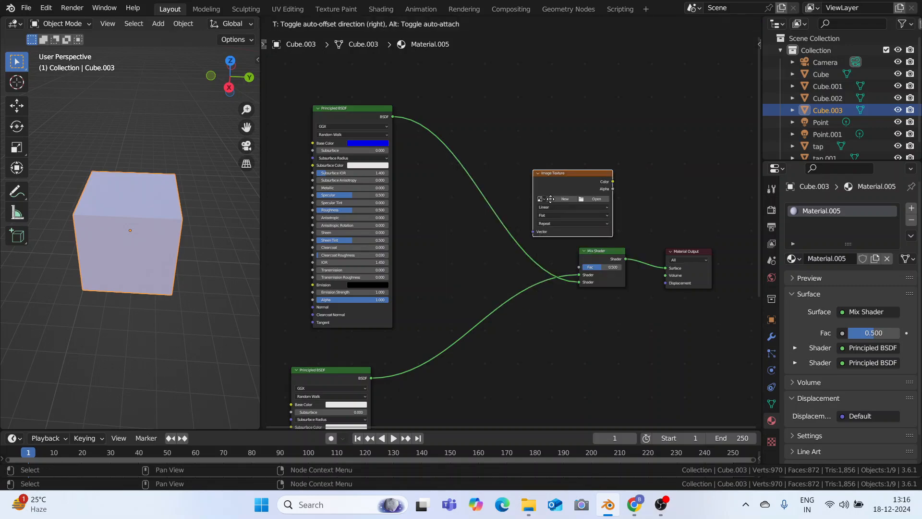
pyautogui.click(478, 100)
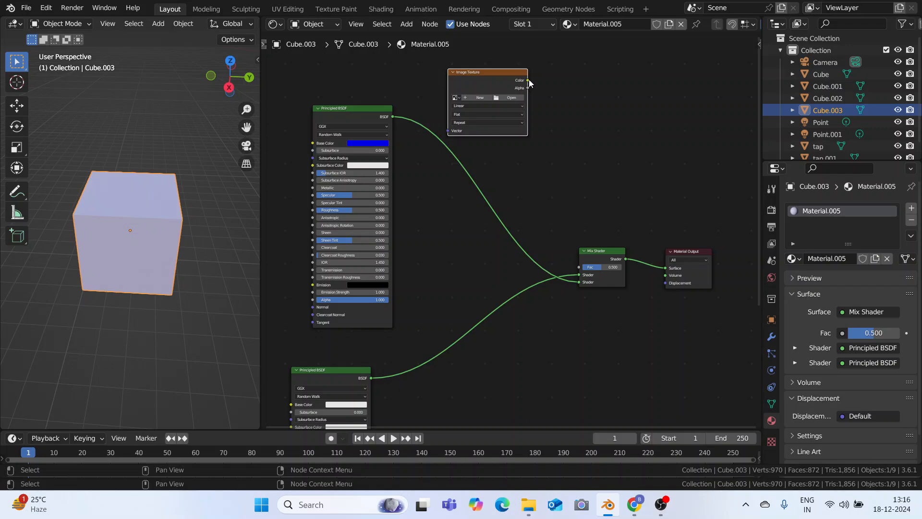
pyautogui.moveTo(527, 80); pyautogui.dragTo(575, 267)
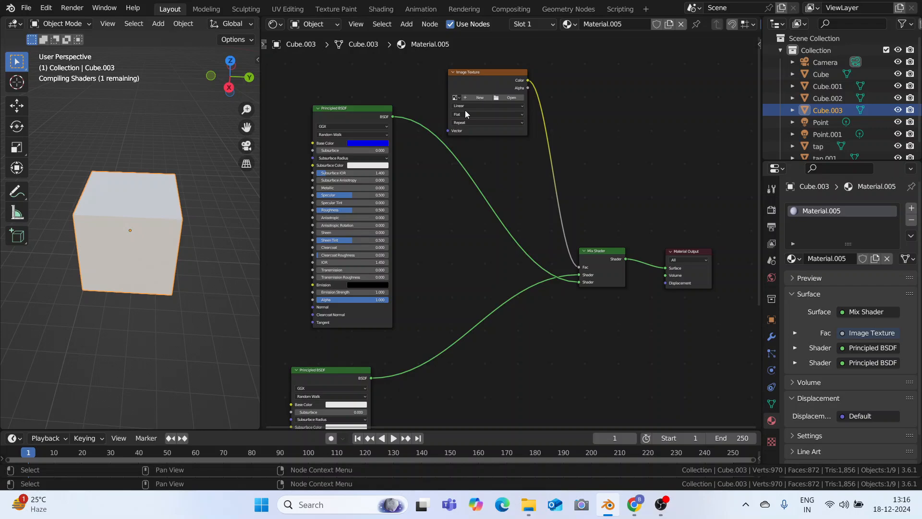
# Create a new blank image named tp in the Image Texture node and shift the node slightly aside
pyautogui.click(478, 97)
pyautogui.click(516, 134)
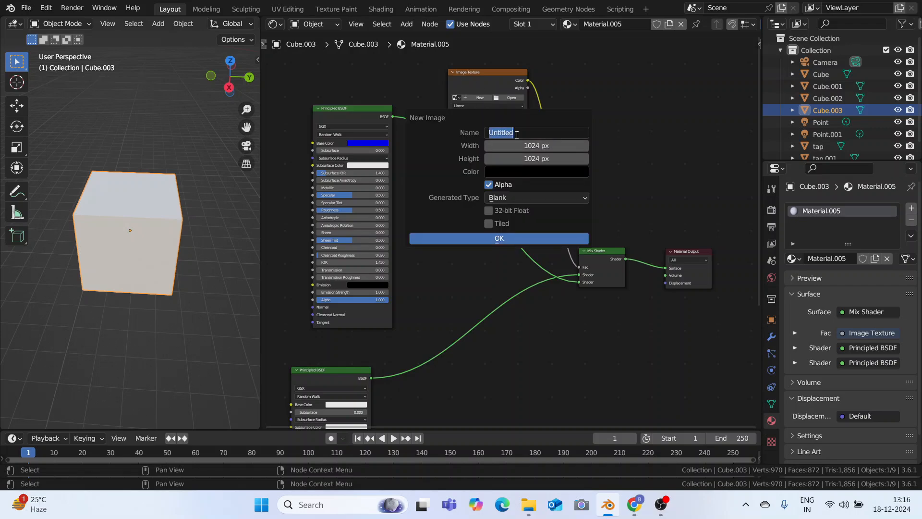
pyautogui.write('tp')
pyautogui.click(495, 237)
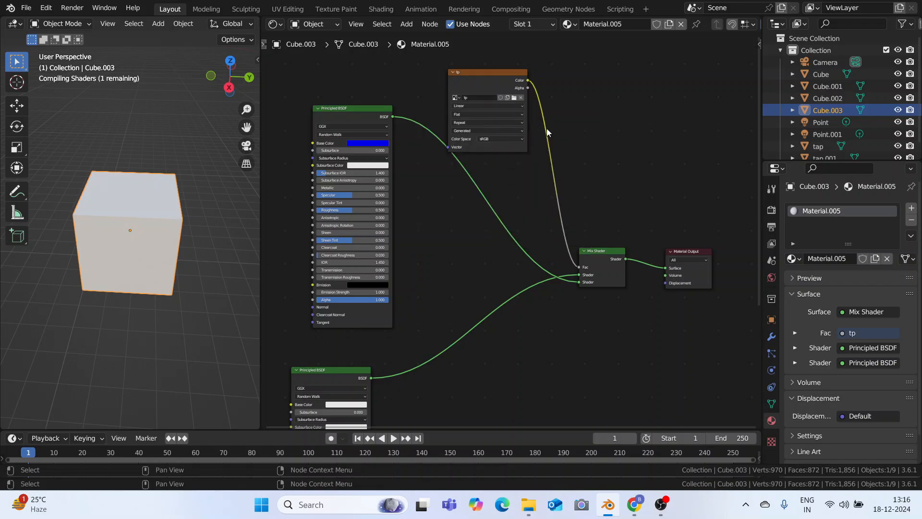
pyautogui.moveTo(484, 71); pyautogui.dragTo(479, 63)
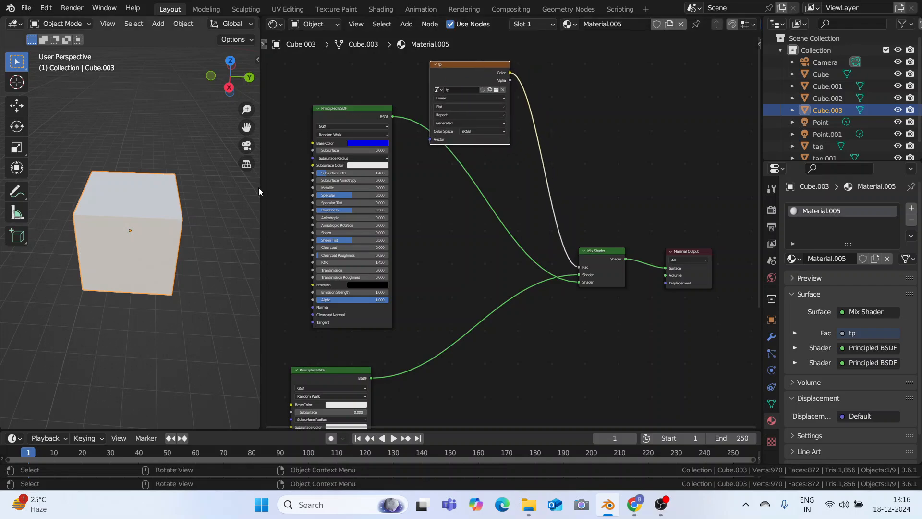
# Widen the 3D viewport over the Shader Editor, switch to the Texture Paint workspace and frame the black cube for painting
pyautogui.moveTo(260, 191); pyautogui.dragTo(732, 229)
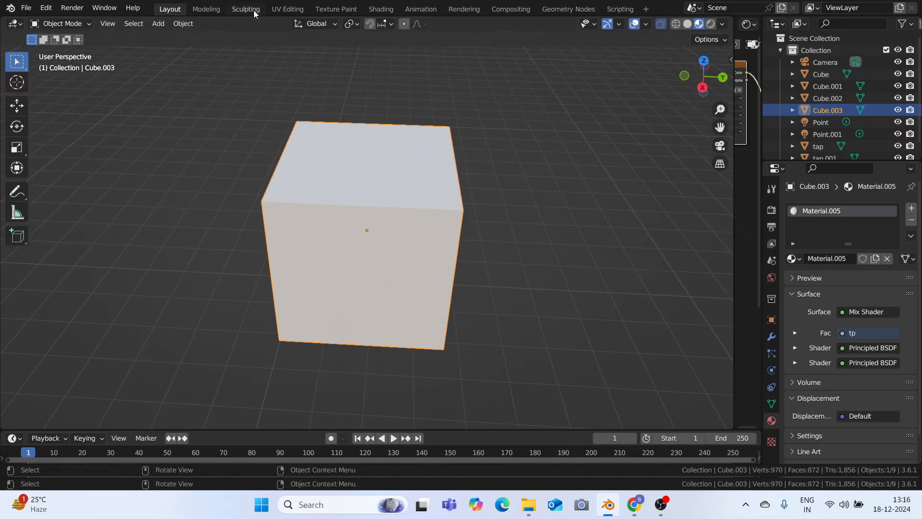
pyautogui.click(335, 9)
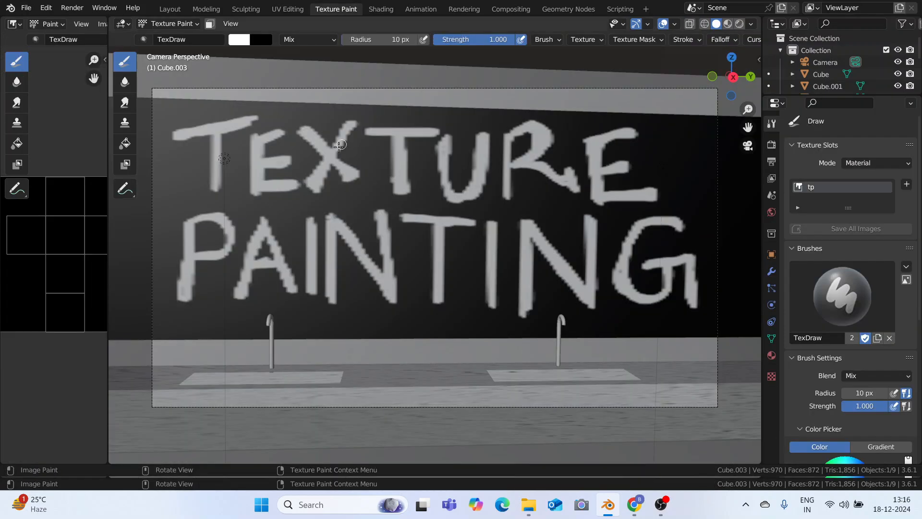
pyautogui.scroll(-4, 336, 149)
pyautogui.scroll(3, 317, 168)
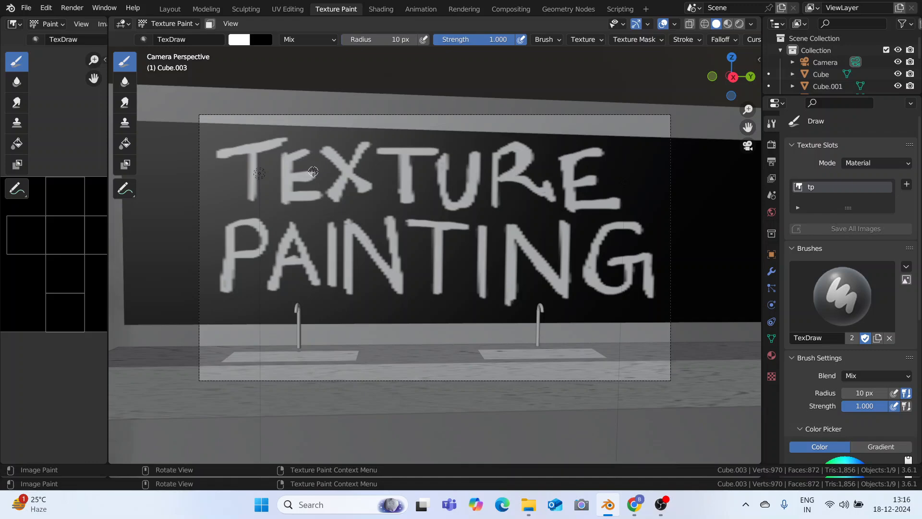
pyautogui.moveTo(313, 172); pyautogui.dragTo(606, 191, button='middle')
pyautogui.scroll(-9, 313, 171)
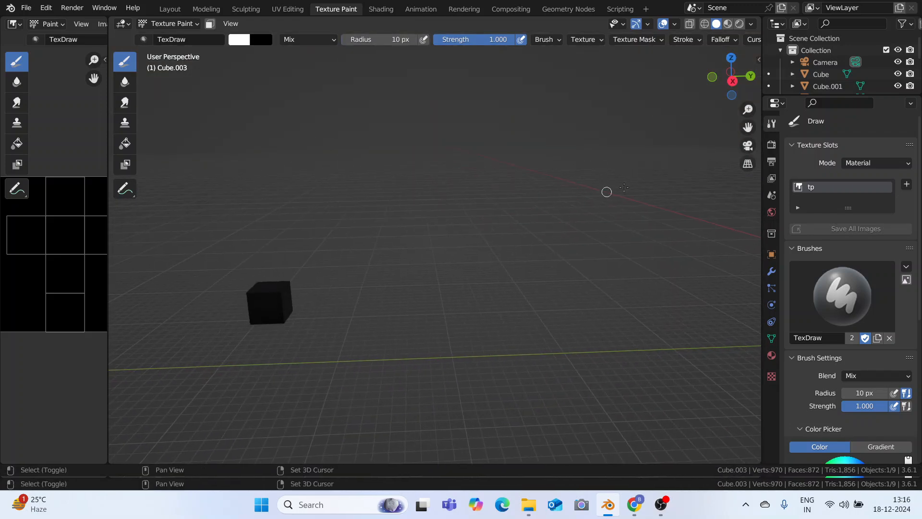
pyautogui.keyDown('shift'); pyautogui.moveTo(387, 236); pyautogui.dragTo(449, 117, button='middle'); pyautogui.keyUp('shift')
pyautogui.scroll(3, 572, 217)
pyautogui.scroll(3, 572, 216)
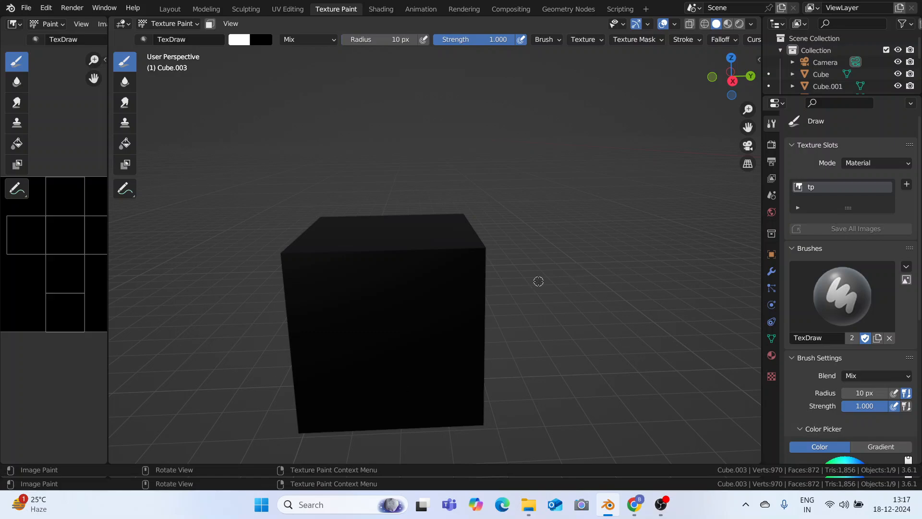
# Paint a white wavy stroke down the cube's front, plus a vertical stroke along each side with a 32 px brush radius
pyautogui.moveTo(422, 230)
pyautogui.mouseDown()
pyautogui.moveTo(388, 236)
pyautogui.moveTo(418, 288)
pyautogui.moveTo(385, 330)
pyautogui.moveTo(414, 378)
pyautogui.moveTo(350, 402)
pyautogui.mouseUp()
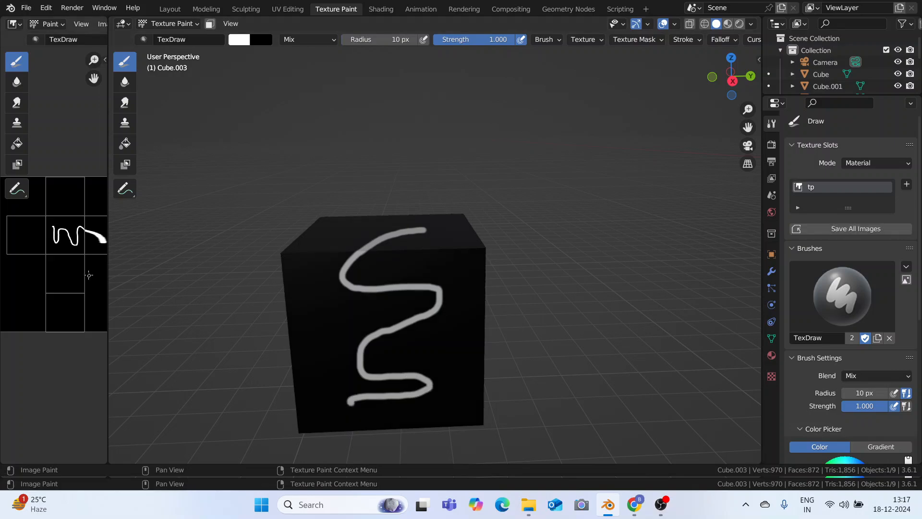
pyautogui.moveTo(108, 280); pyautogui.dragTo(196, 280)
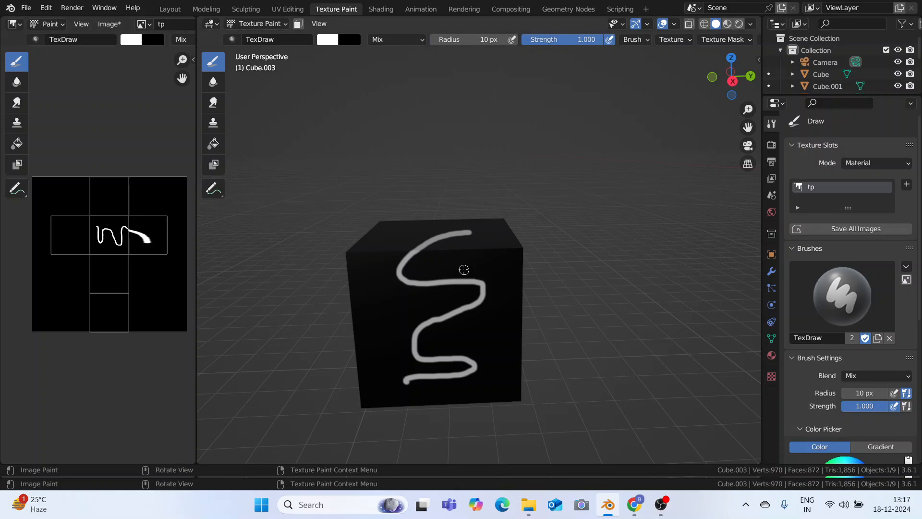
pyautogui.moveTo(463, 39)
pyautogui.mouseDown()
pyautogui.moveTo(485, 40)
pyautogui.moveTo(476, 40)
pyautogui.mouseUp()
pyautogui.moveTo(490, 252); pyautogui.dragTo(494, 368)
pyautogui.moveTo(380, 257); pyautogui.dragTo(391, 358)
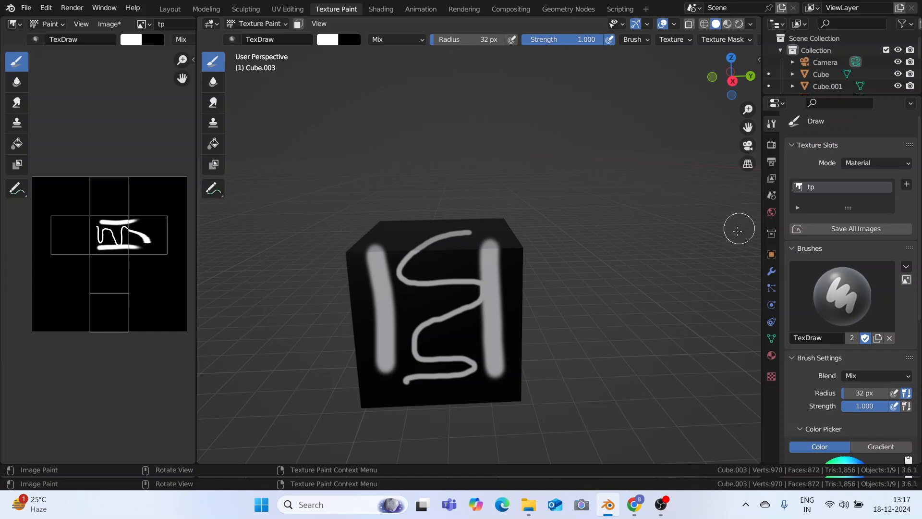
# Save all painted images and return to the Layout workspace to inspect the painted cube from several angles
pyautogui.click(845, 229)
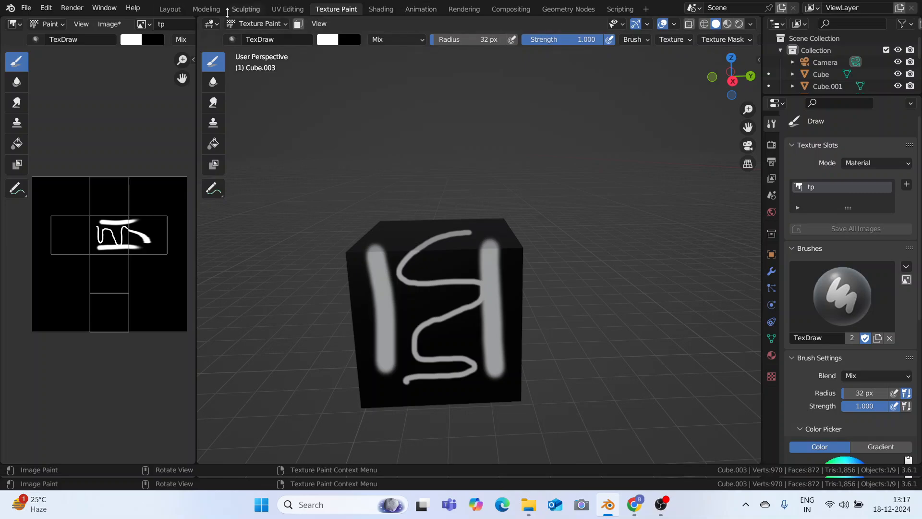
pyautogui.click(170, 9)
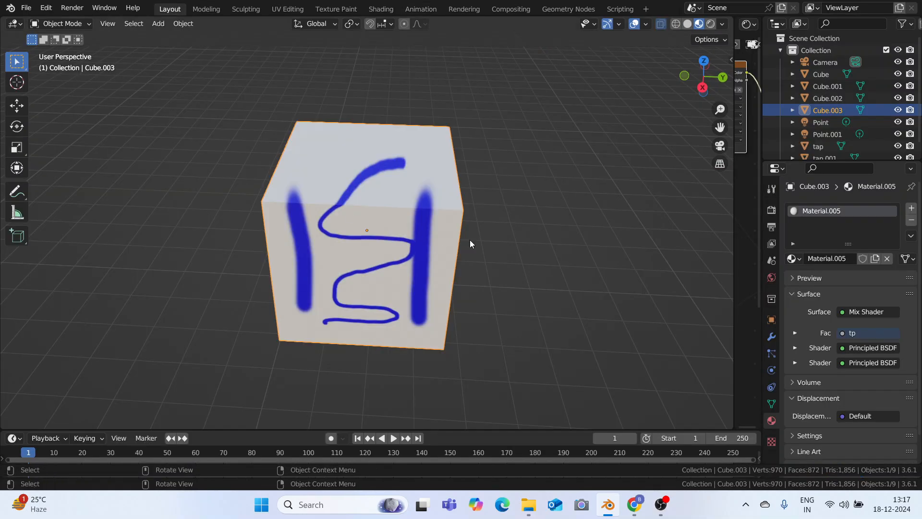
pyautogui.moveTo(470, 240)
pyautogui.mouseDown(button='middle')
pyautogui.moveTo(480, 198)
pyautogui.moveTo(330, 234)
pyautogui.moveTo(405, 278)
pyautogui.moveTo(487, 257)
pyautogui.moveTo(425, 257)
pyautogui.moveTo(467, 197)
pyautogui.moveTo(554, 229)
pyautogui.moveTo(513, 256)
pyautogui.moveTo(427, 139)
pyautogui.mouseUp(button='middle')
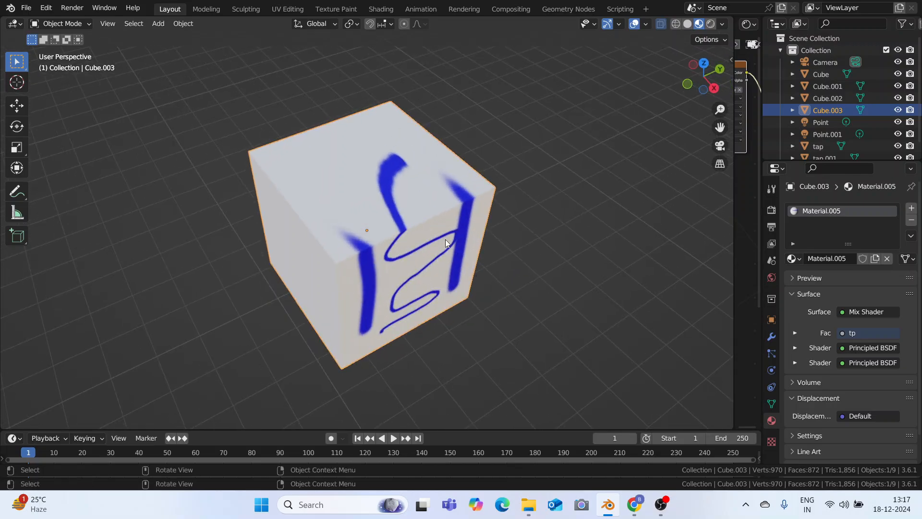
pyautogui.moveTo(520, 232)
pyautogui.mouseDown(button='middle')
pyautogui.moveTo(471, 195)
pyautogui.moveTo(416, 224)
pyautogui.moveTo(438, 226)
pyautogui.moveTo(444, 206)
pyautogui.mouseUp(button='middle')
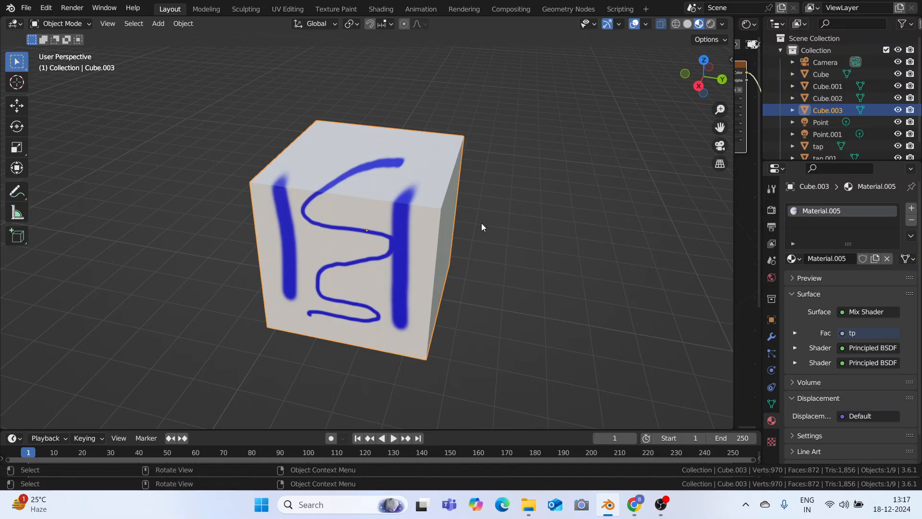